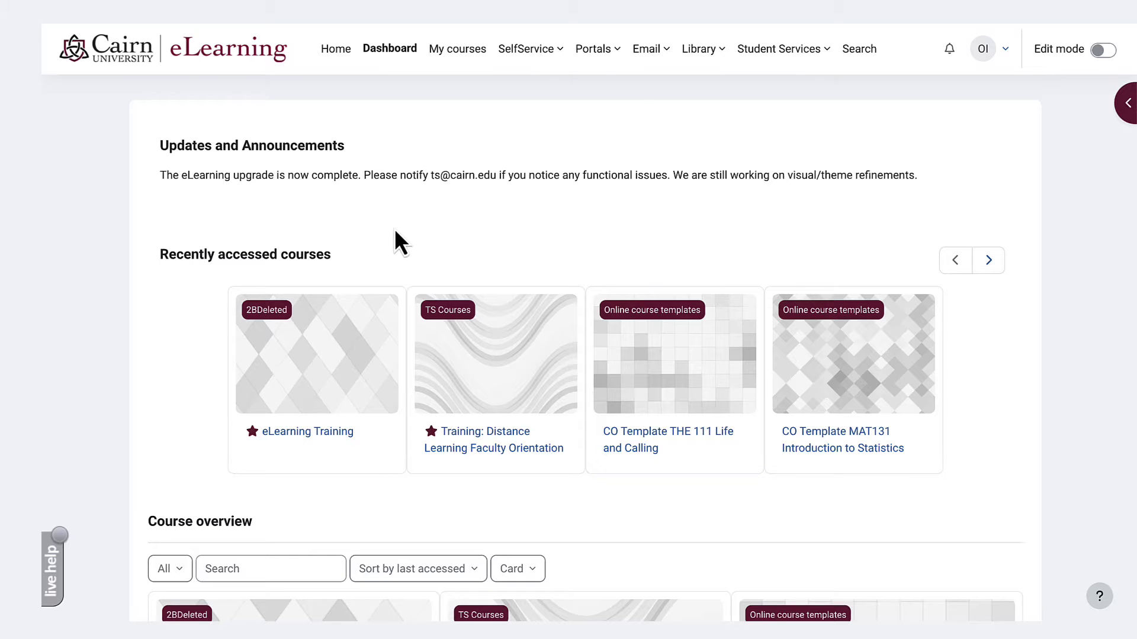
Step: Open the eLearning Training course from the dashboard's course overview
scroll(395, 229, "down", 1)
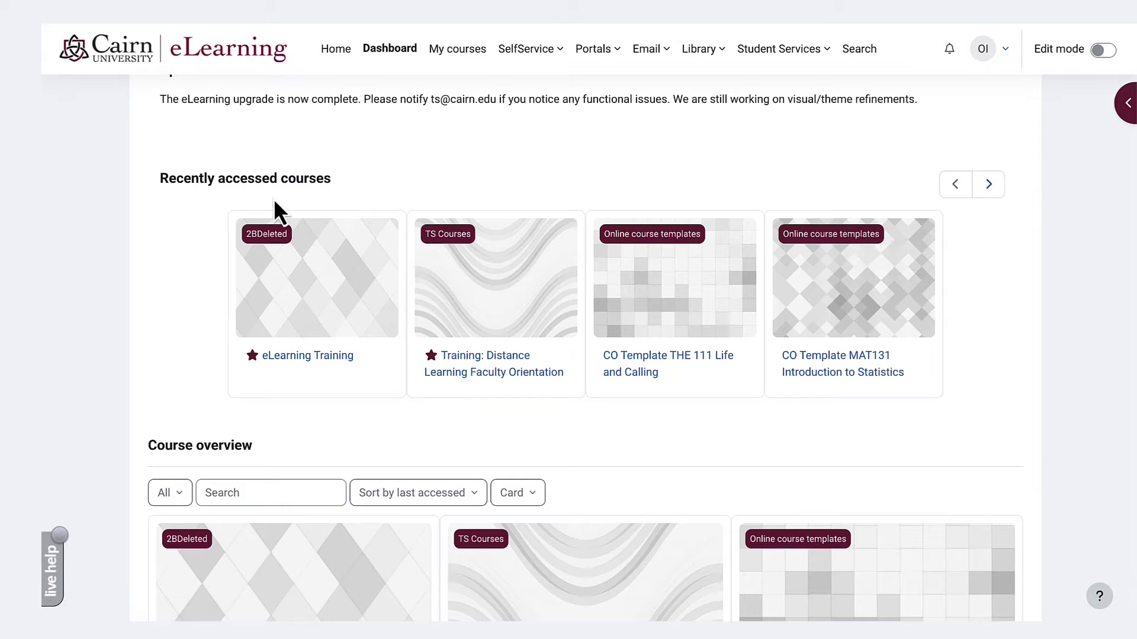
scroll(363, 307, "down", 4)
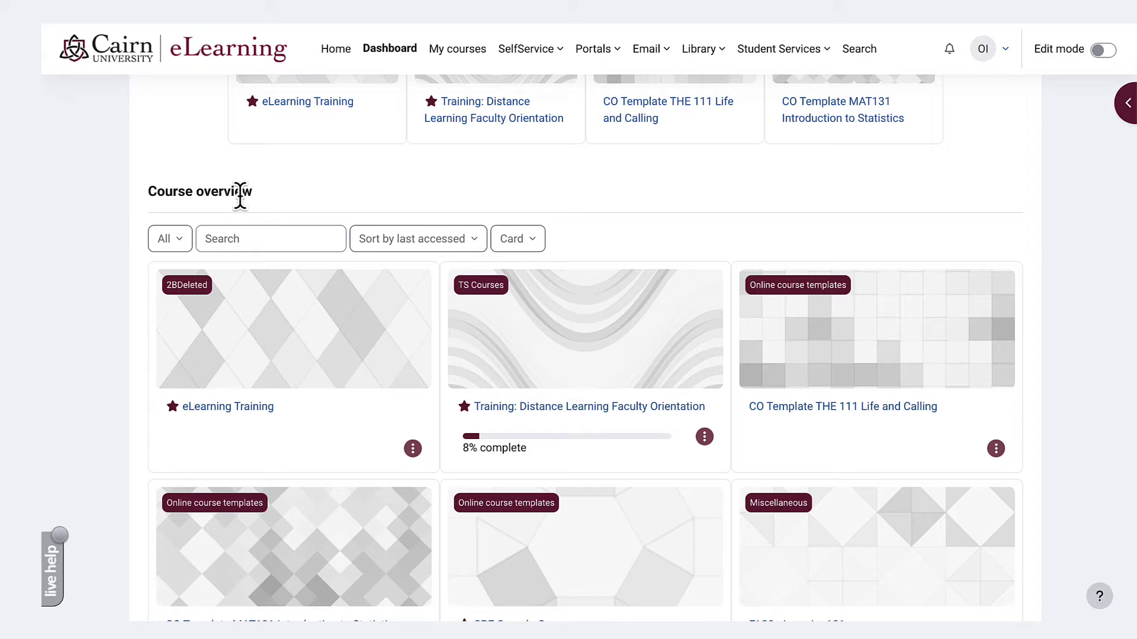
left_click(244, 408)
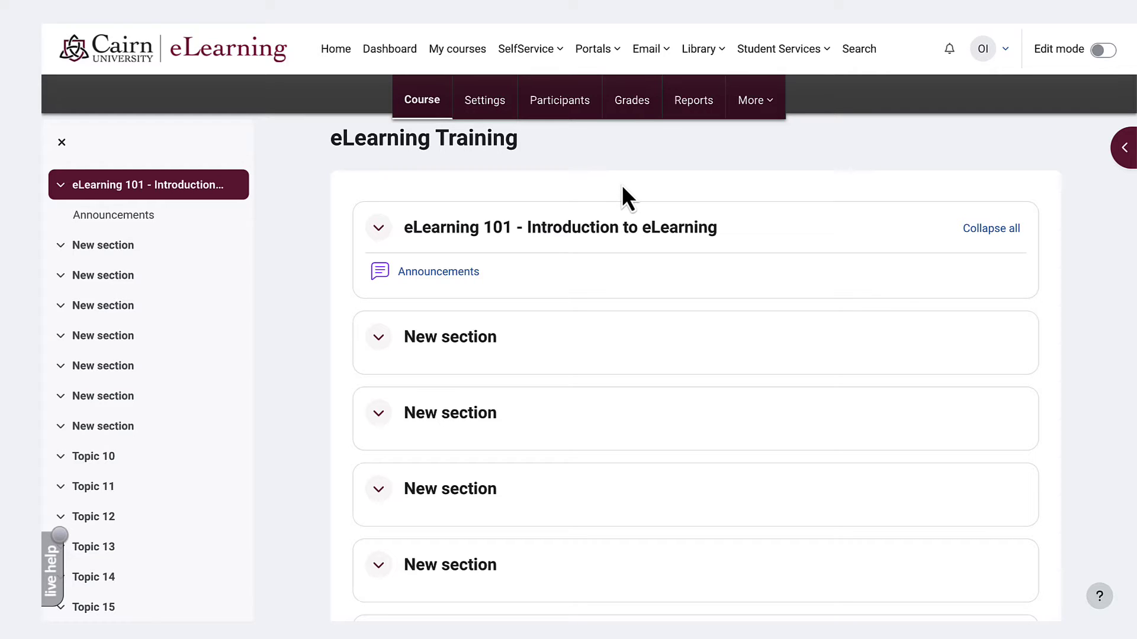
Step: Look over the eLearning Training course page and its section index, and view the block drawer before closing it again
left_click_drag(534, 147, 329, 134)
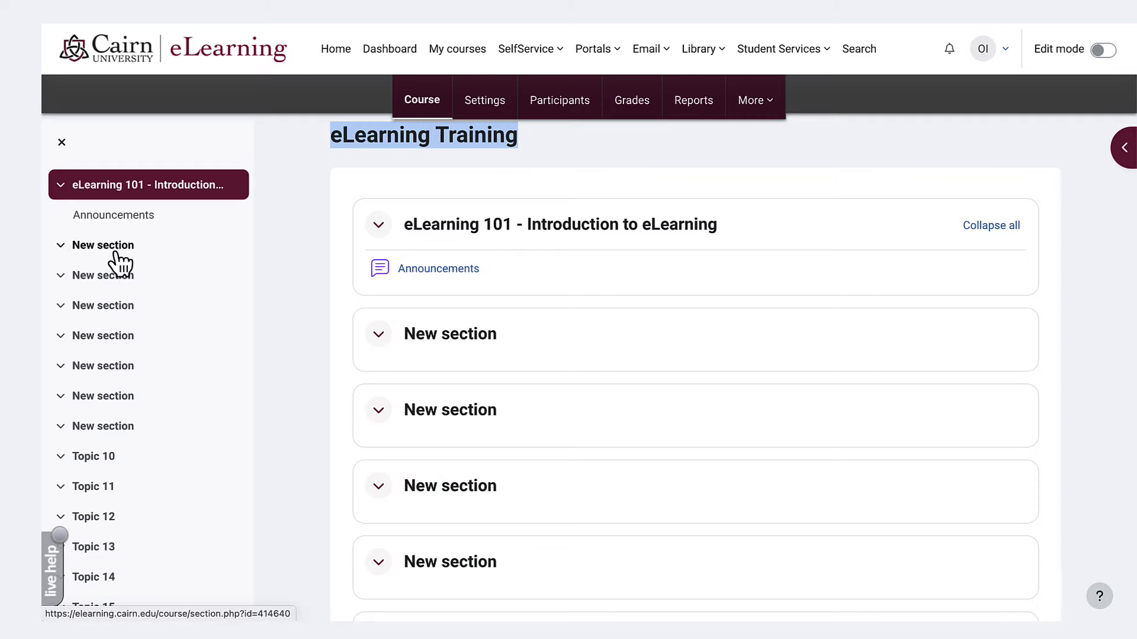
scroll(126, 252, "down", 2)
scroll(126, 253, "up", 3)
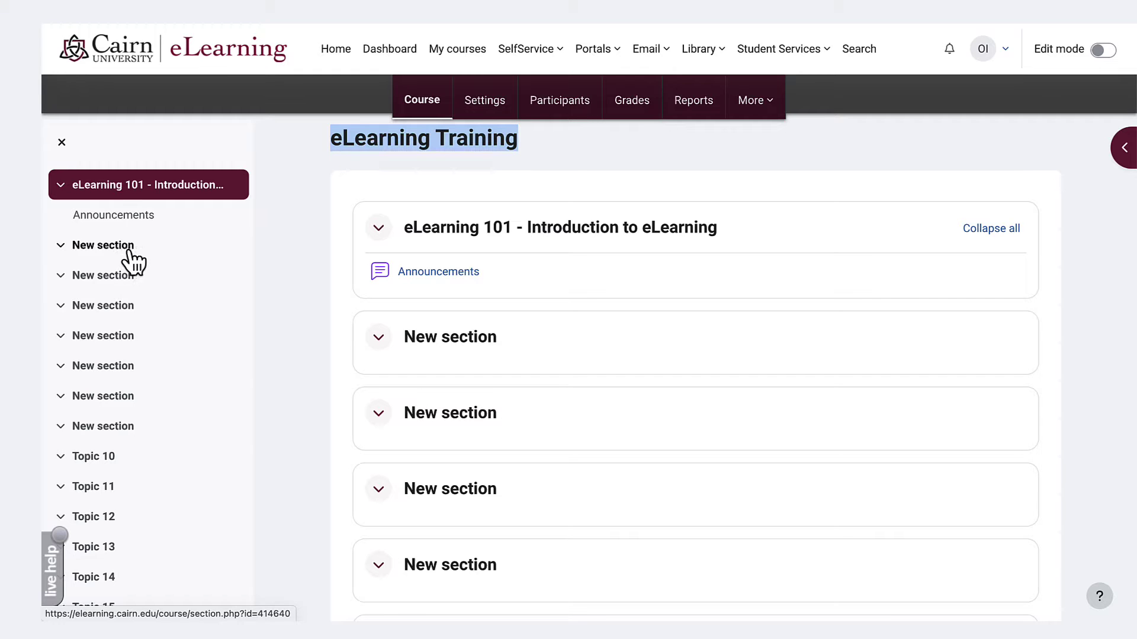
left_click(500, 314)
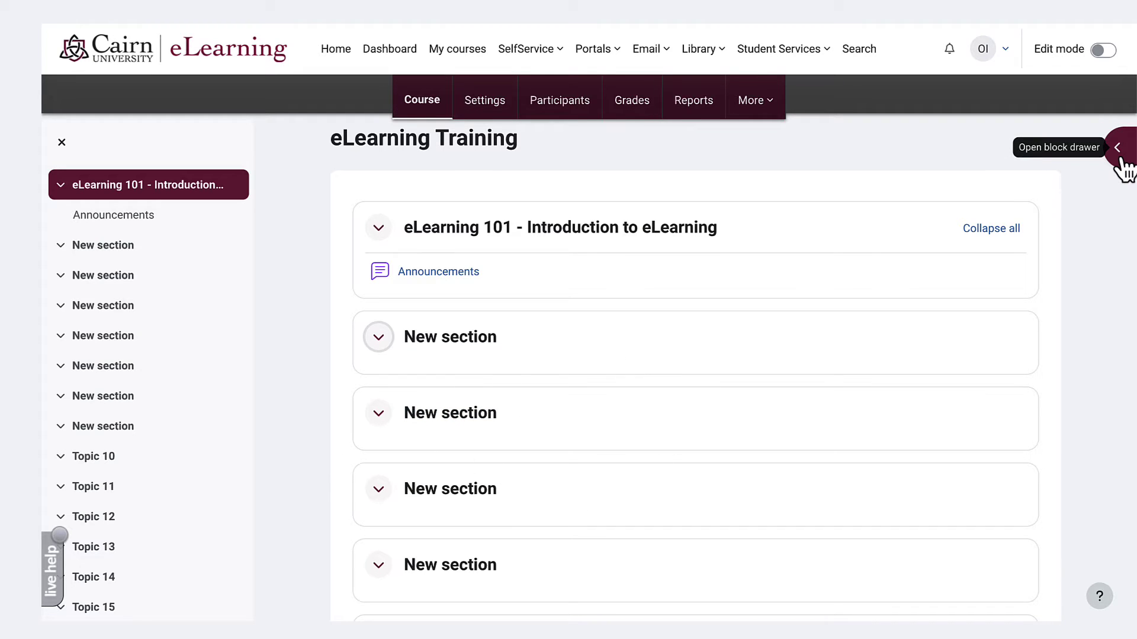
left_click(1119, 148)
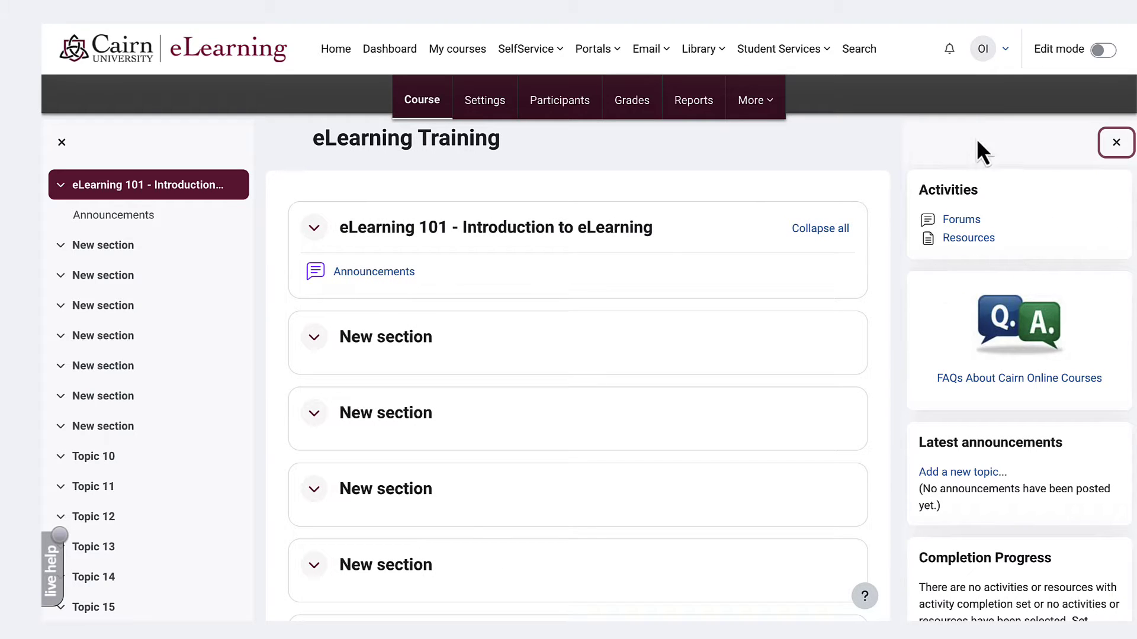
left_click(1118, 148)
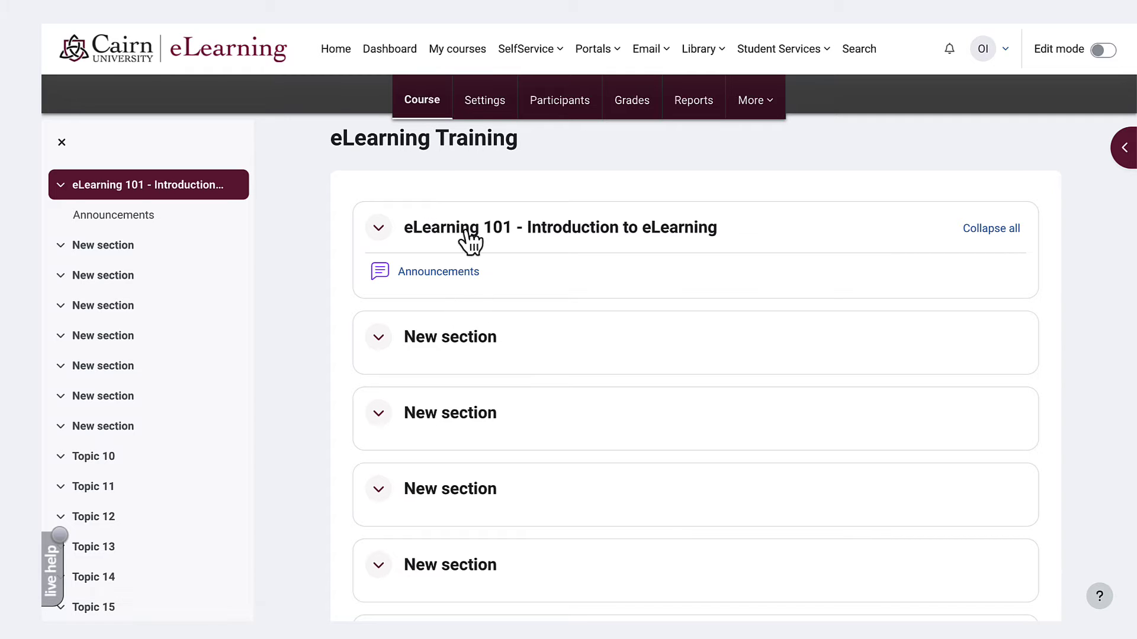
Step: View the course's Settings, Participants, Grades, Reports and additional options, and return to the main course page
left_click(480, 109)
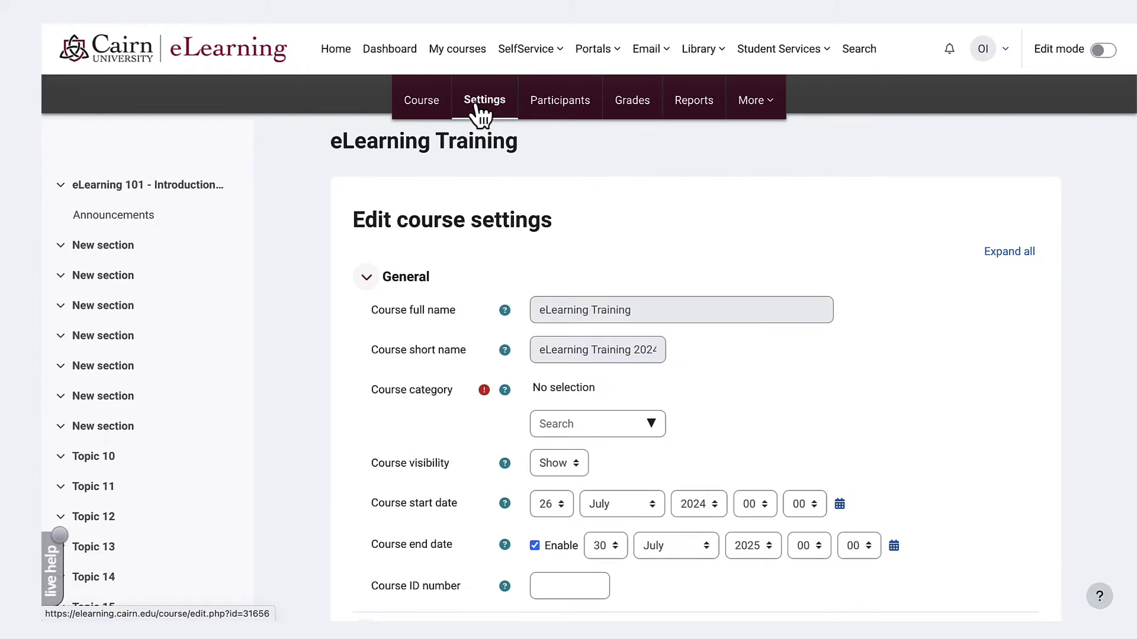
left_click(566, 115)
left_click(645, 114)
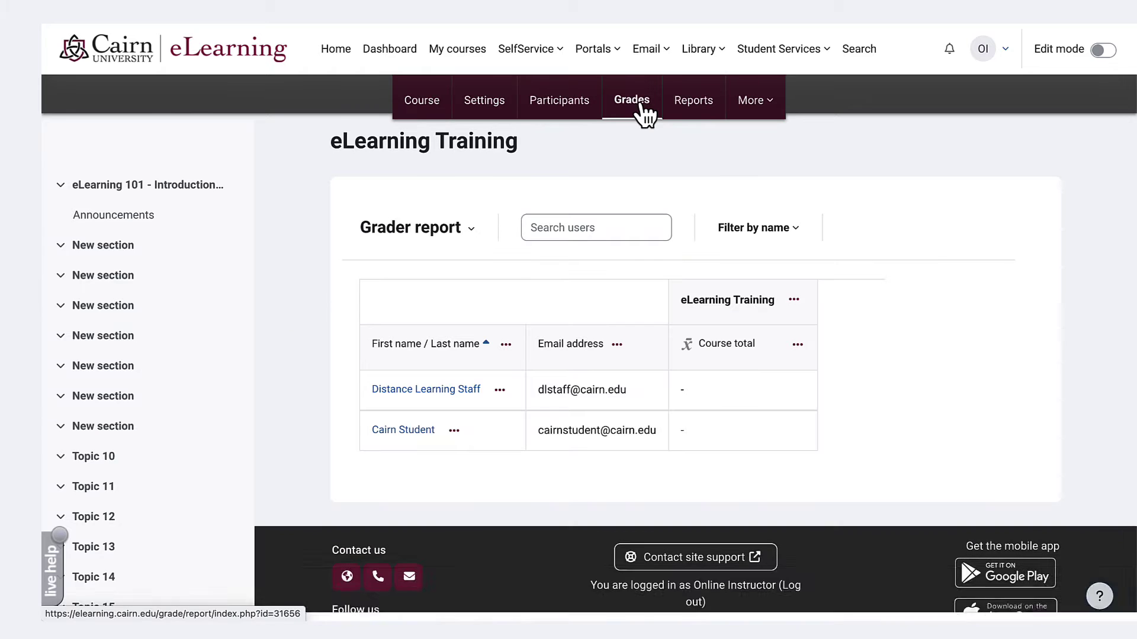
left_click(689, 112)
left_click(761, 112)
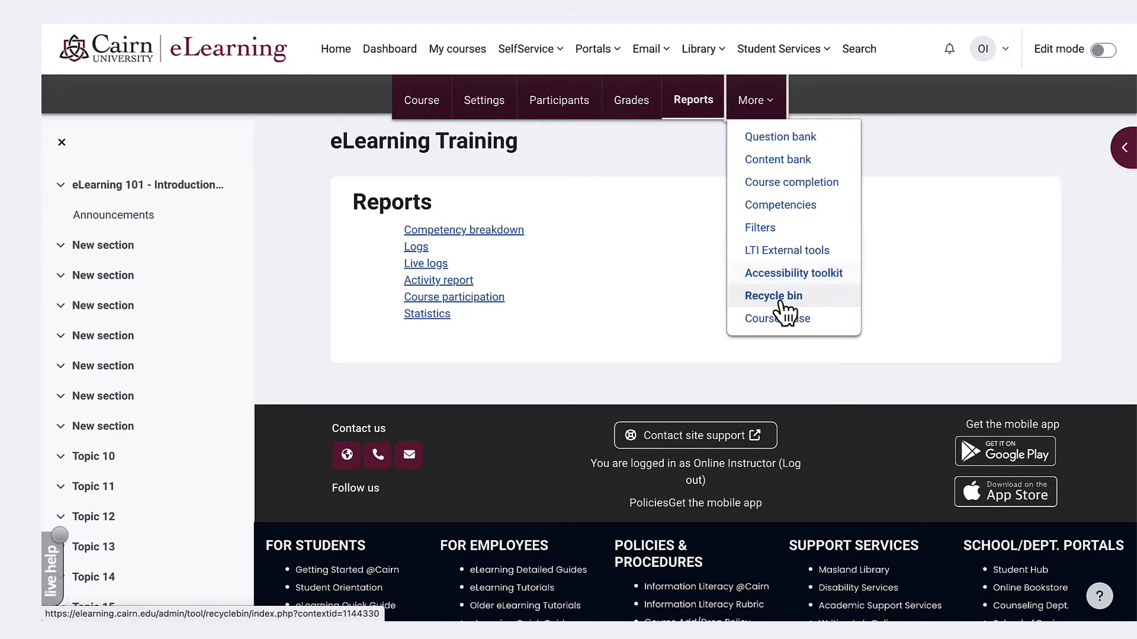
left_click(642, 159)
left_click(421, 102)
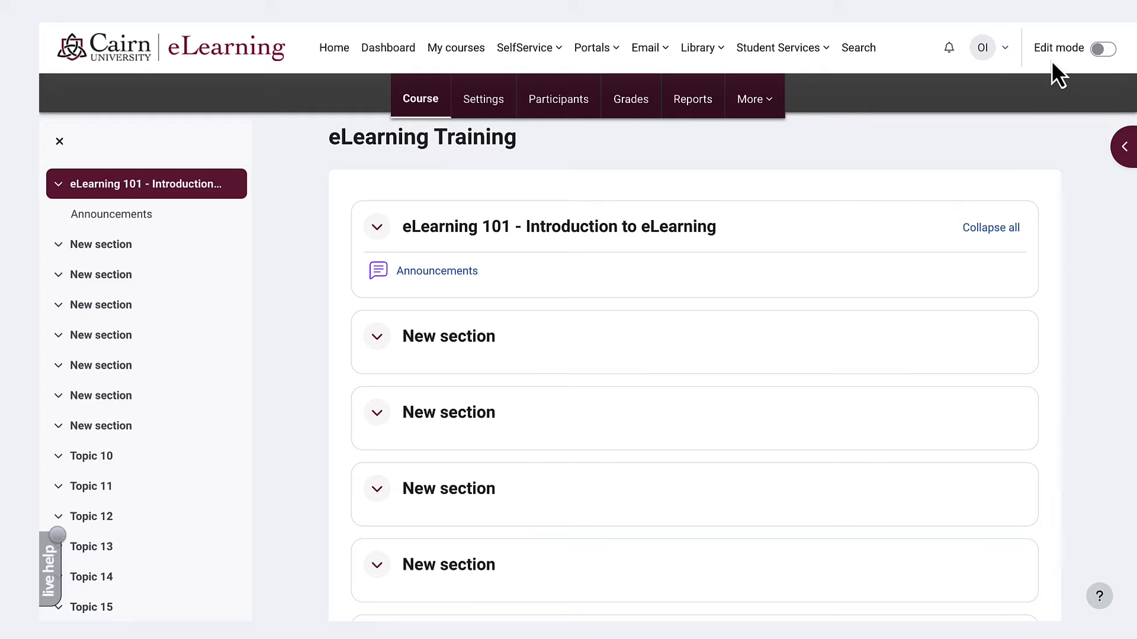
Step: Turn on edit mode for the course and view the available actions for the Announcements forum
left_click(1110, 54)
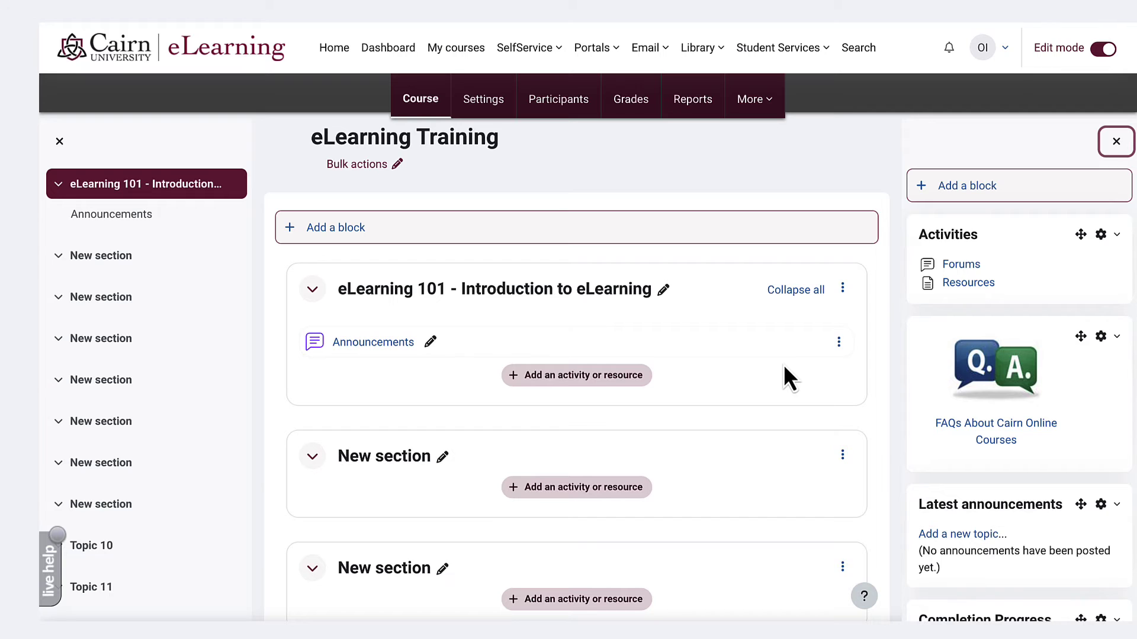
scroll(784, 368, "down", 3)
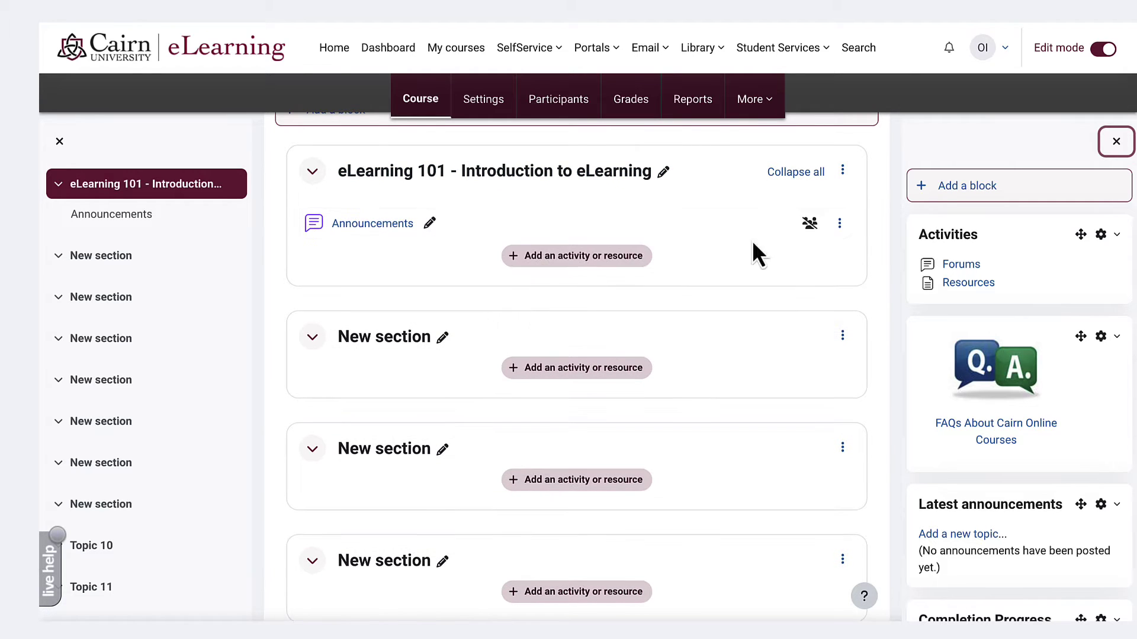
left_click(840, 224)
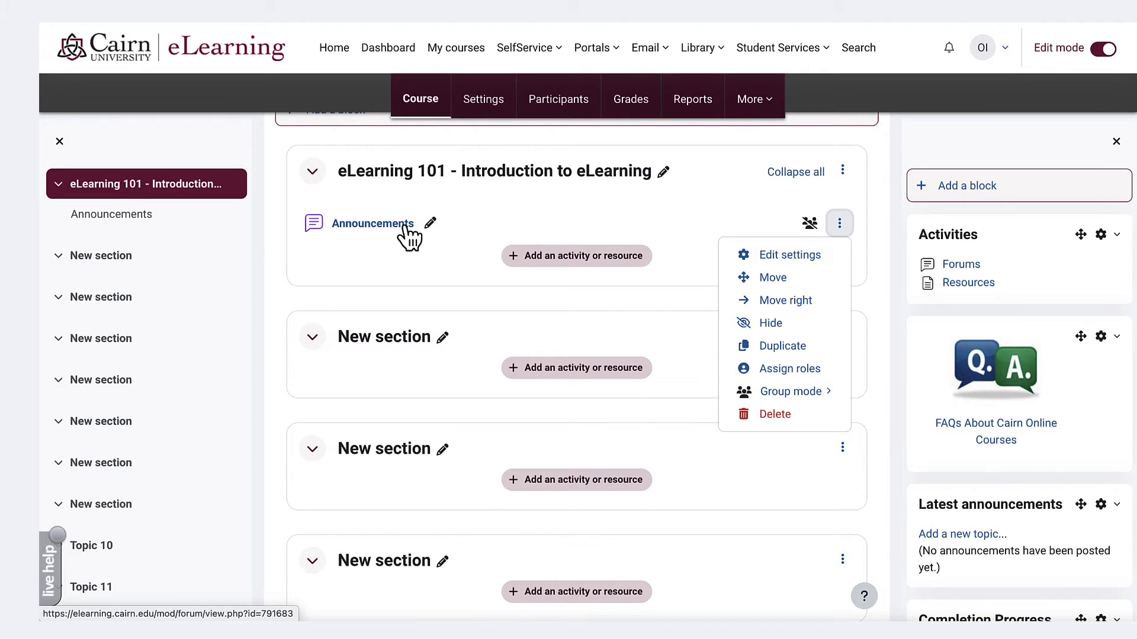
left_click(841, 225)
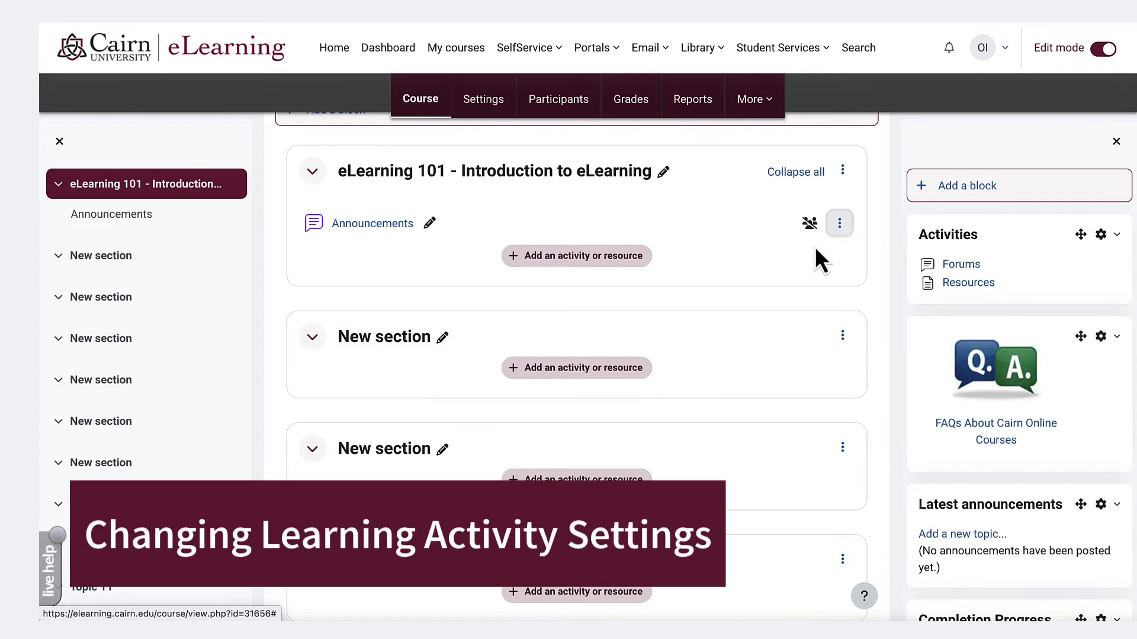
Step: View the Announcements forum's edit settings and return to the eLearning 101 section of the course page
left_click(382, 228)
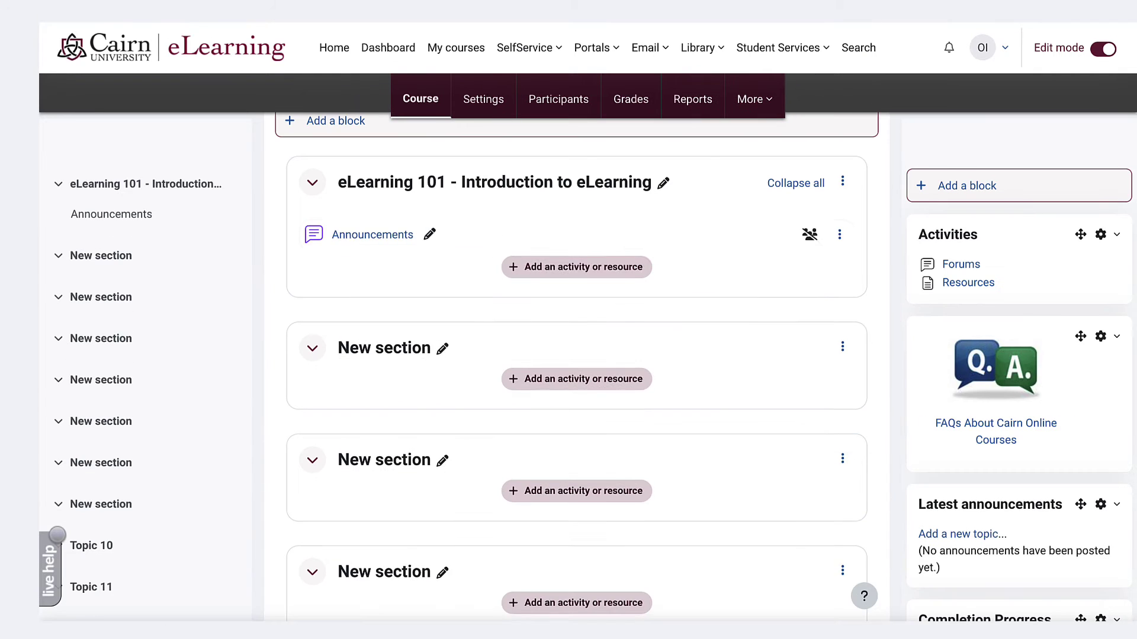
left_click(839, 235)
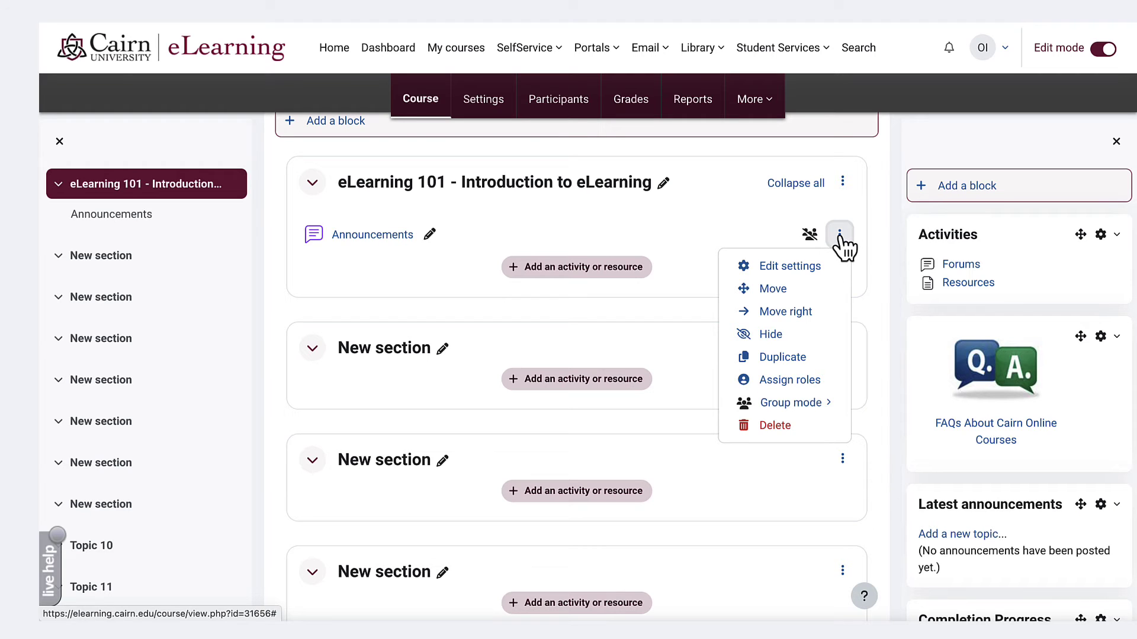
left_click(814, 267)
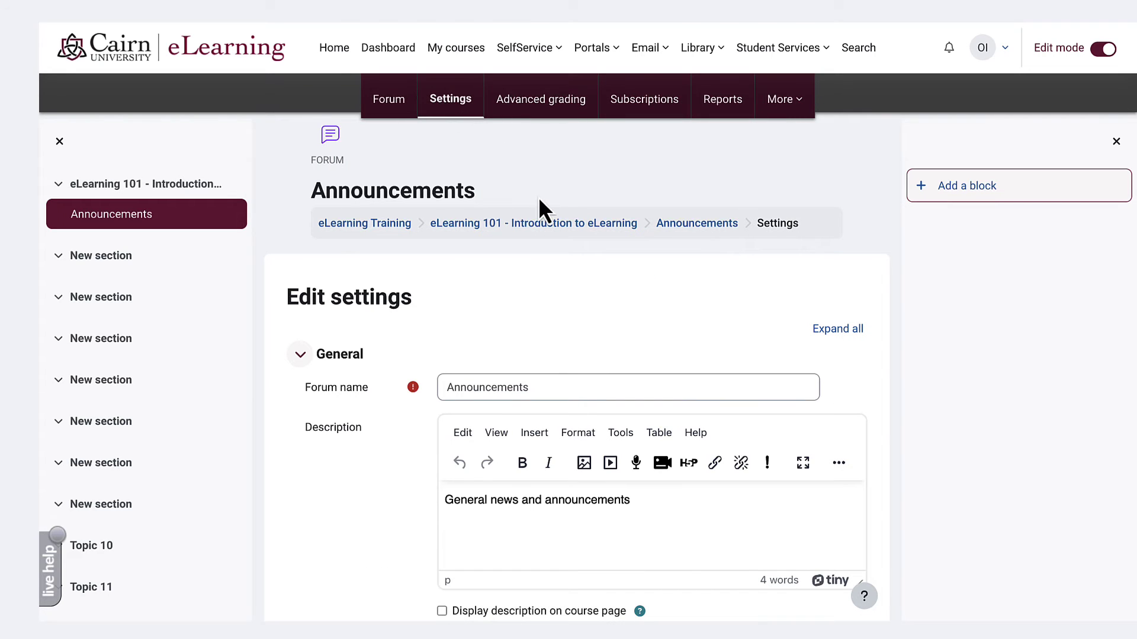
left_click(552, 223)
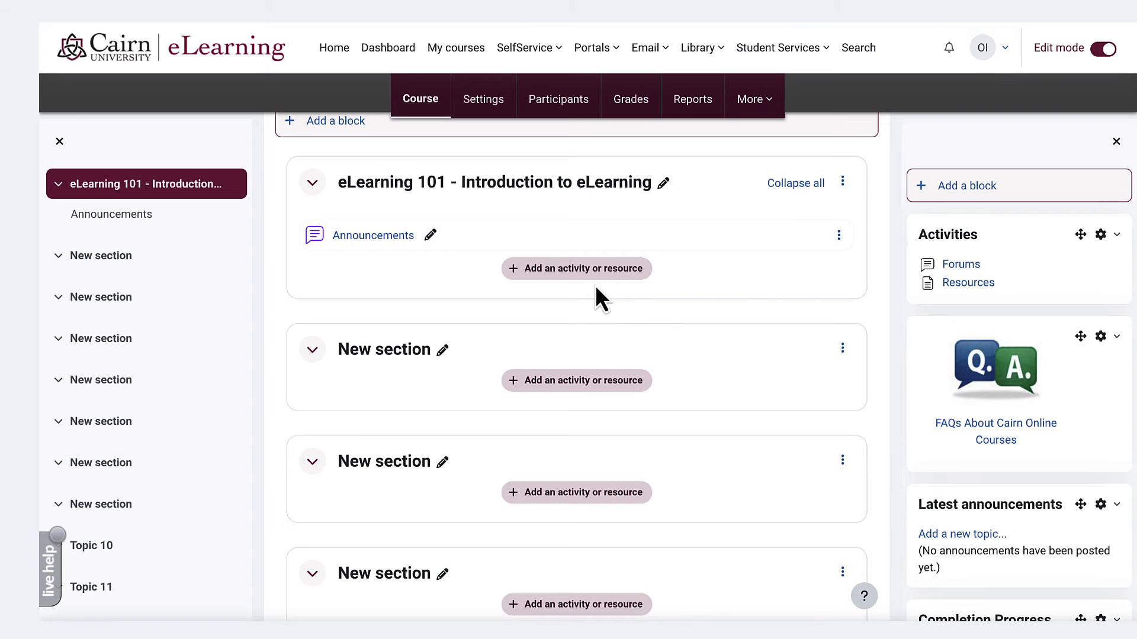
Step: Examine the activity and resource types that can be added to the eLearning 101 section, without adding any
left_click(565, 274)
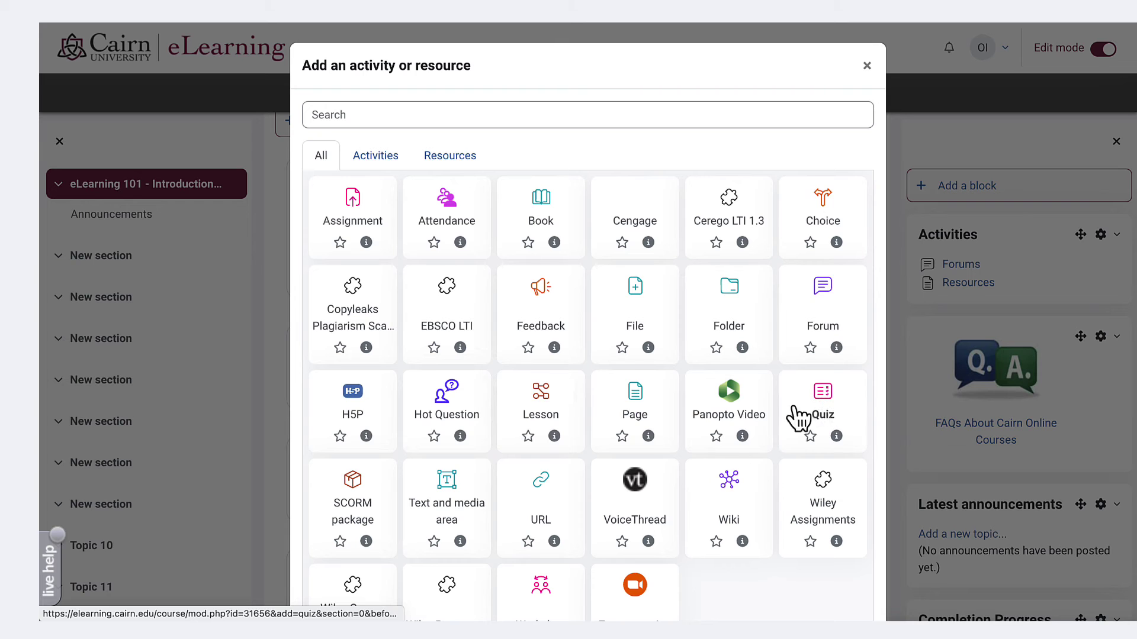
scroll(471, 502, "down", 1)
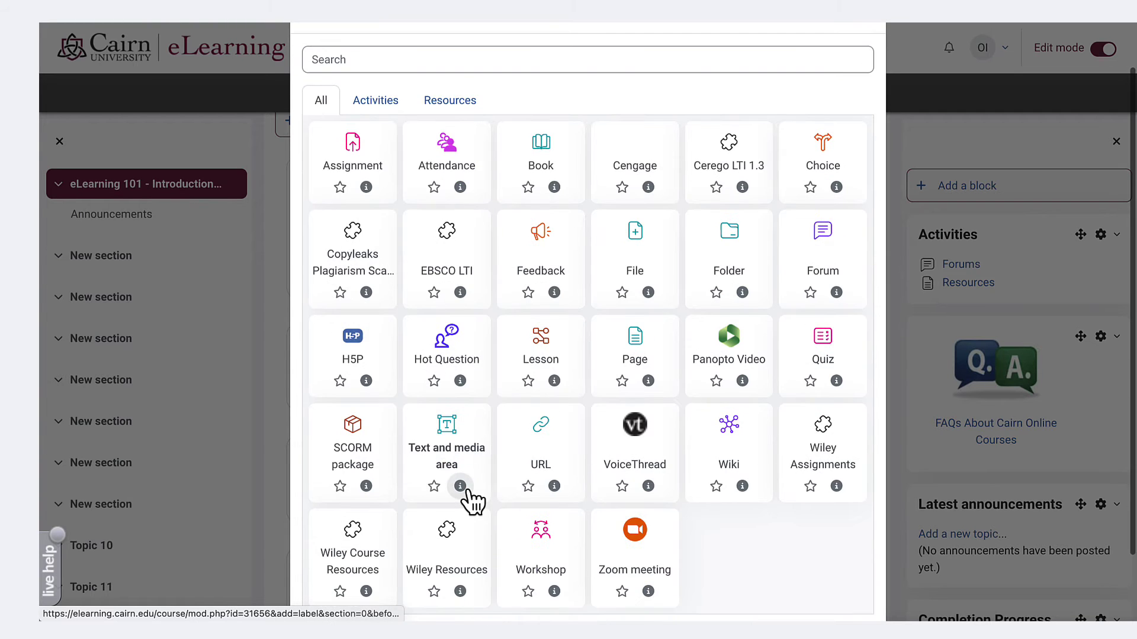
scroll(471, 502, "down", 2)
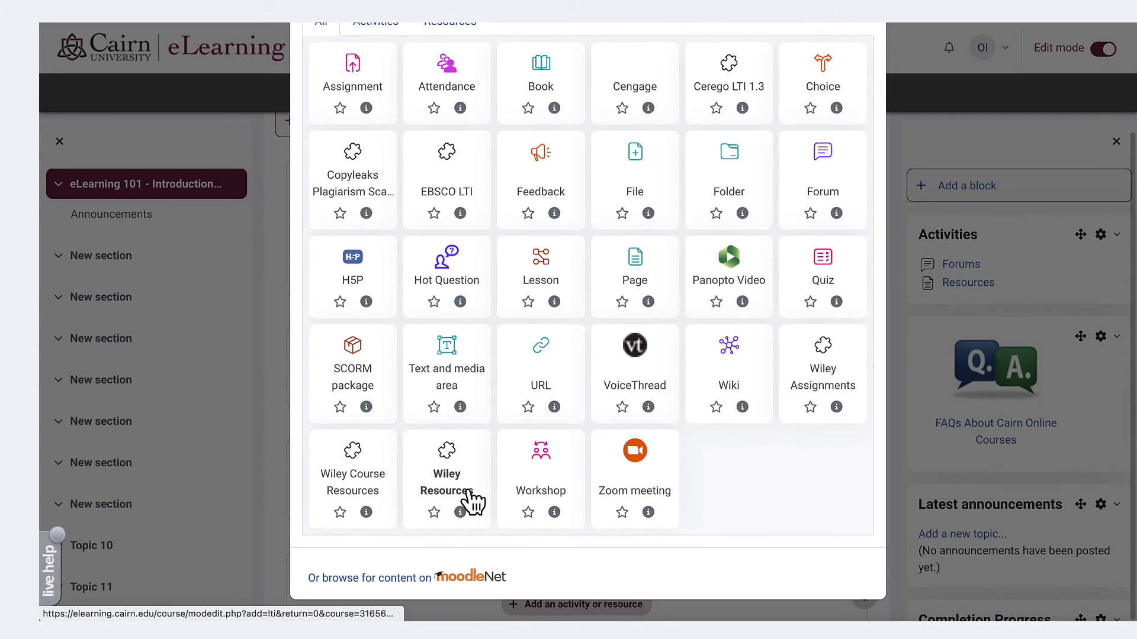
scroll(469, 501, "up", 3)
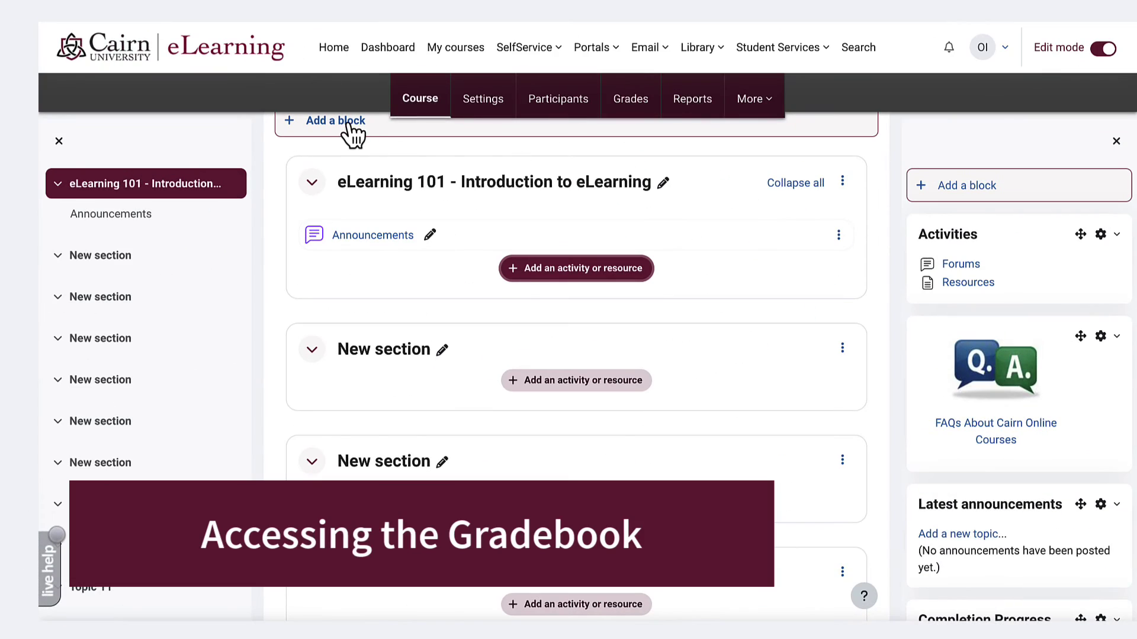
Step: Open the course gradebook and switch from the grader report to Gradebook setup
left_click(641, 115)
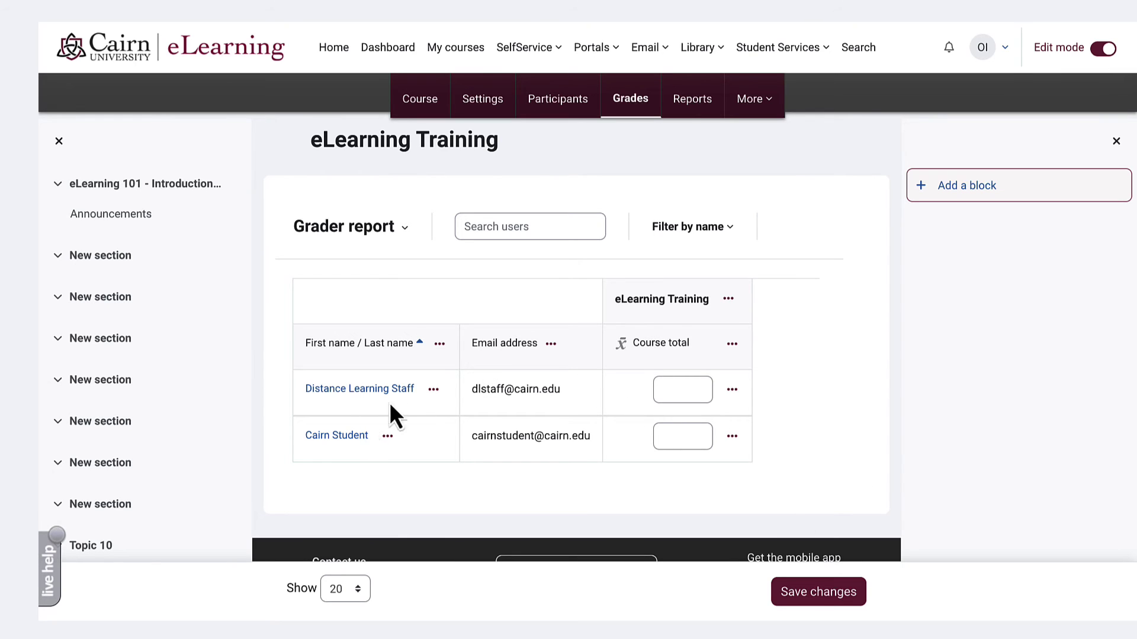
left_click(405, 228)
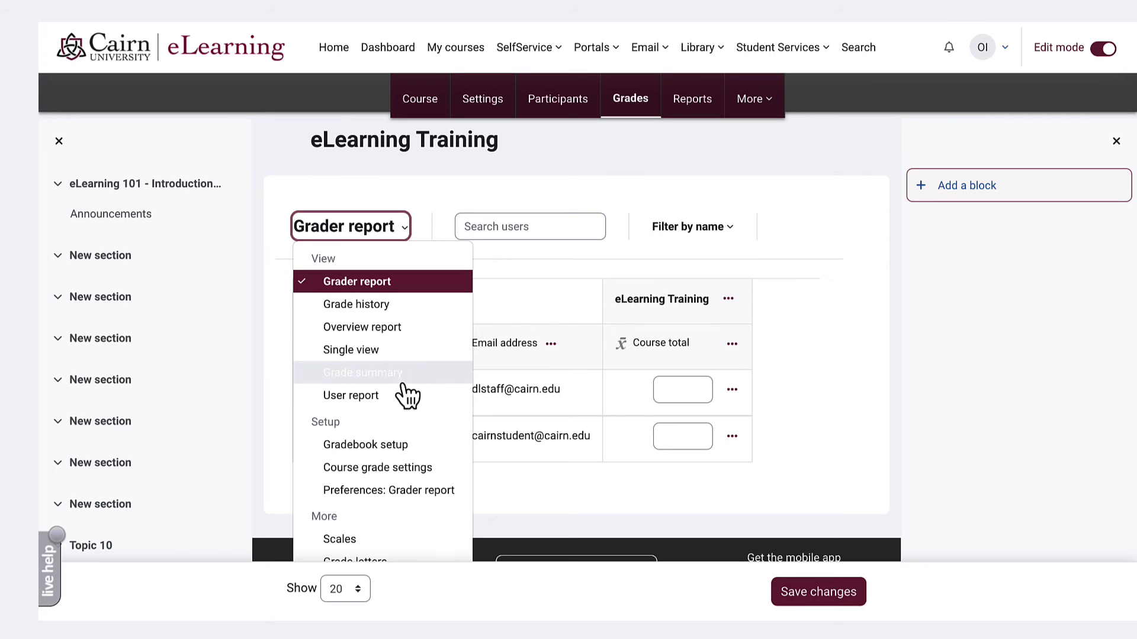
left_click(409, 448)
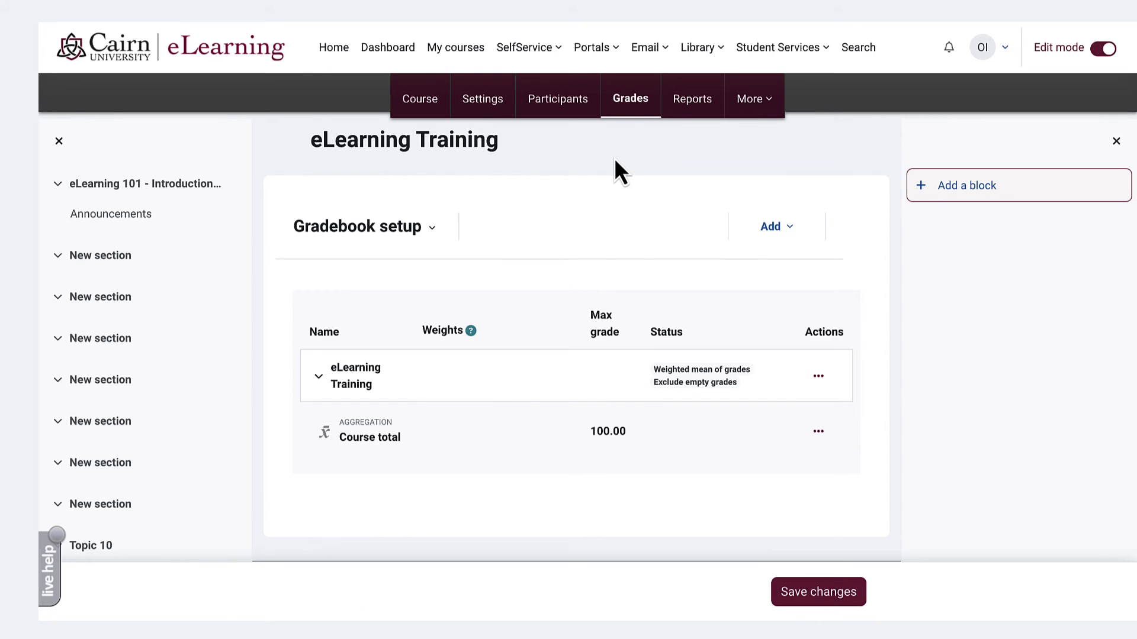
Step: Return to the eLearning Training course page and turn off edit mode
left_click(435, 107)
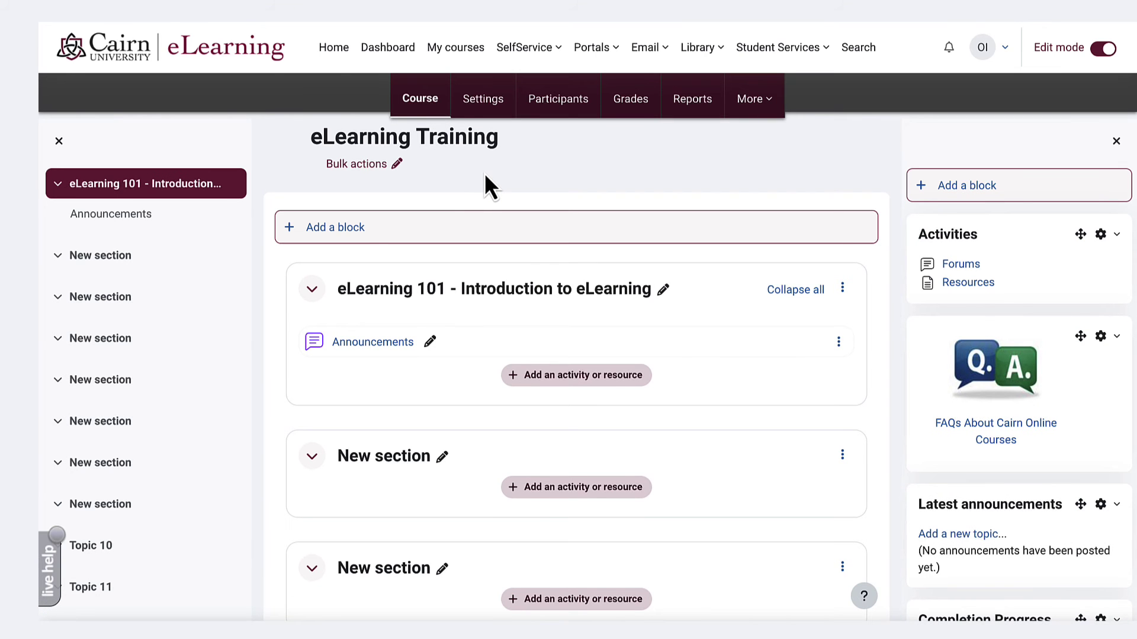
scroll(485, 173, "down", 3)
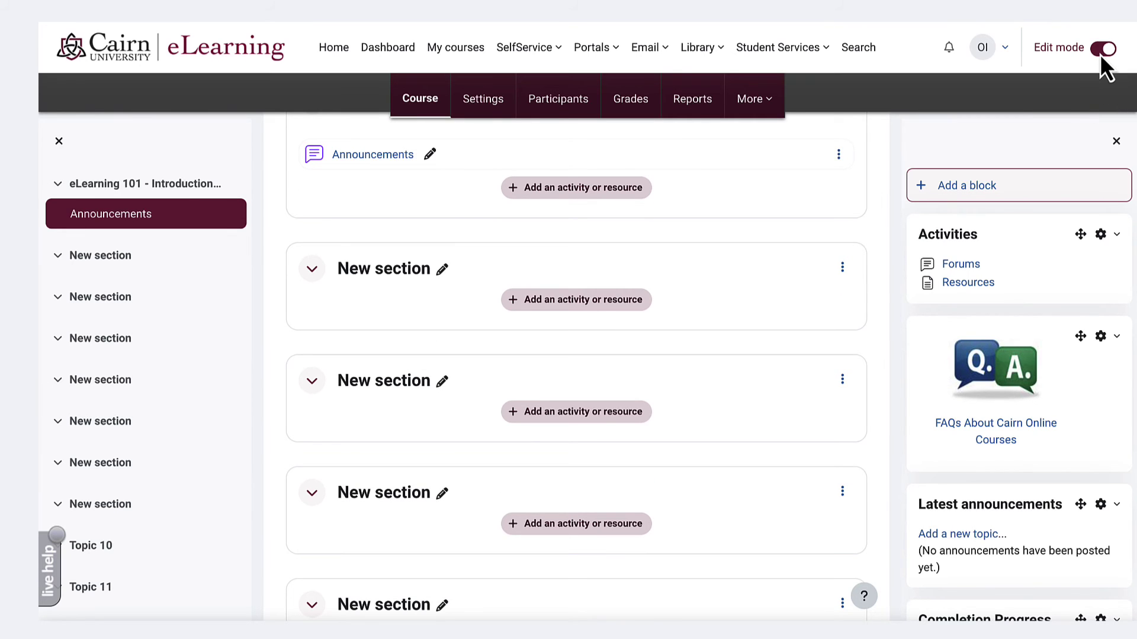
left_click(1101, 50)
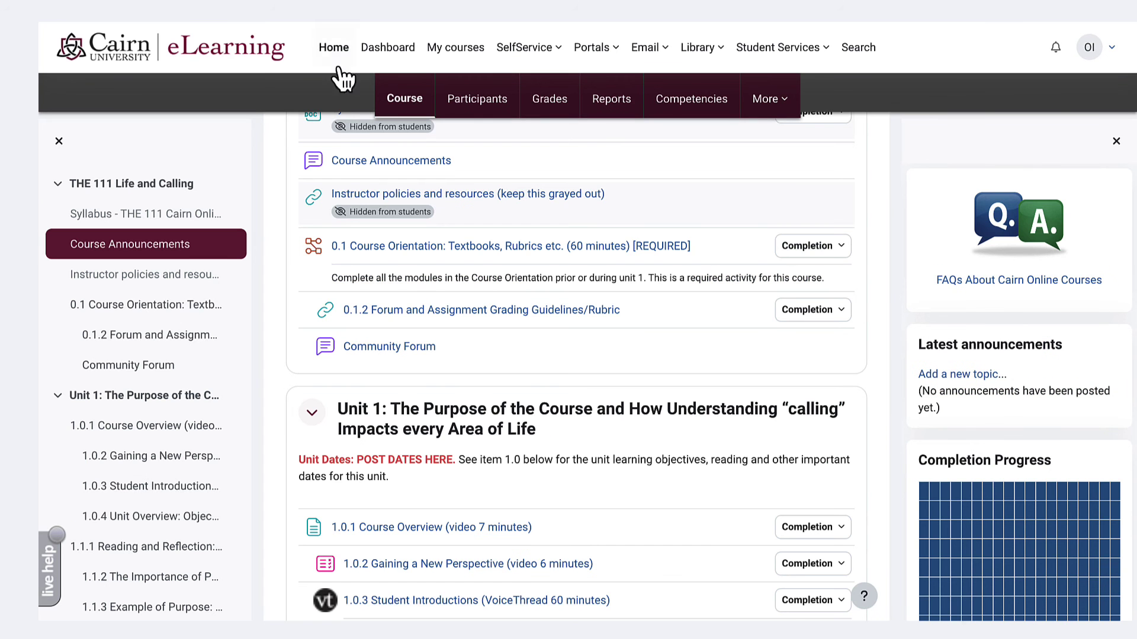
Step: Review the THE 111 Life and Calling course page, from the introduction and syllabus through the Unit 1 activities
scroll(428, 213, "up", 6)
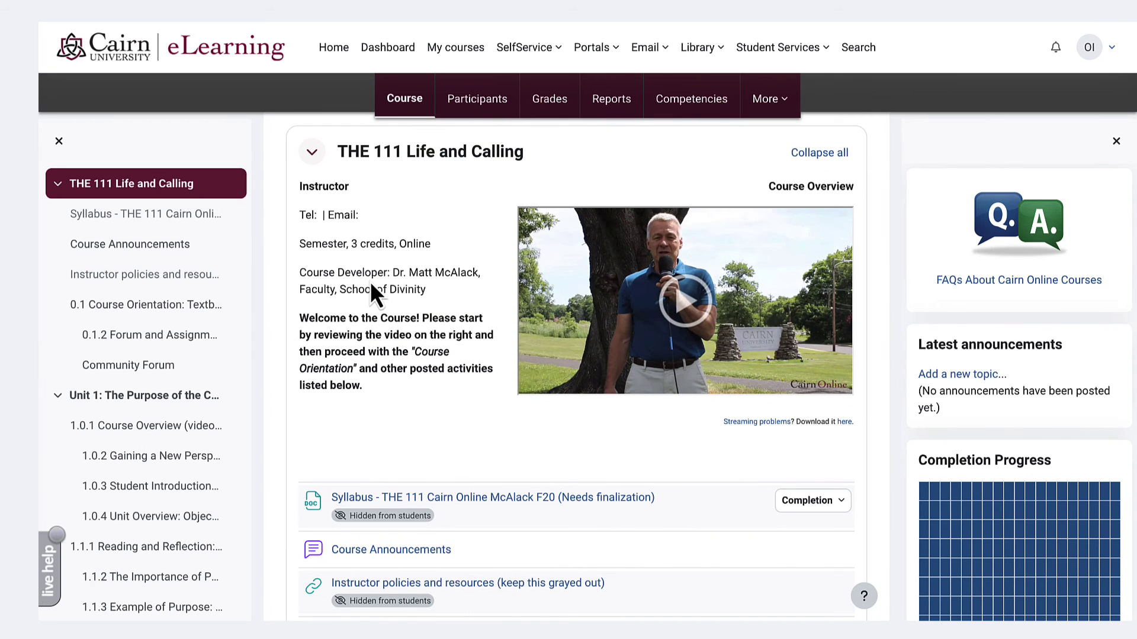
scroll(371, 284, "down", 2)
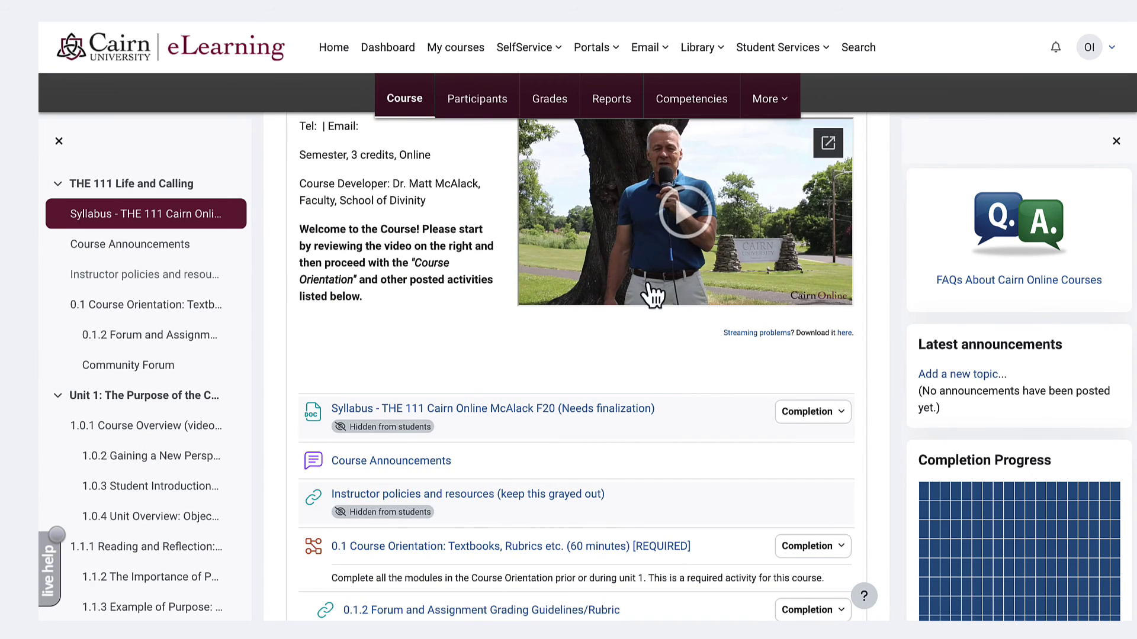
scroll(421, 364, "down", 1)
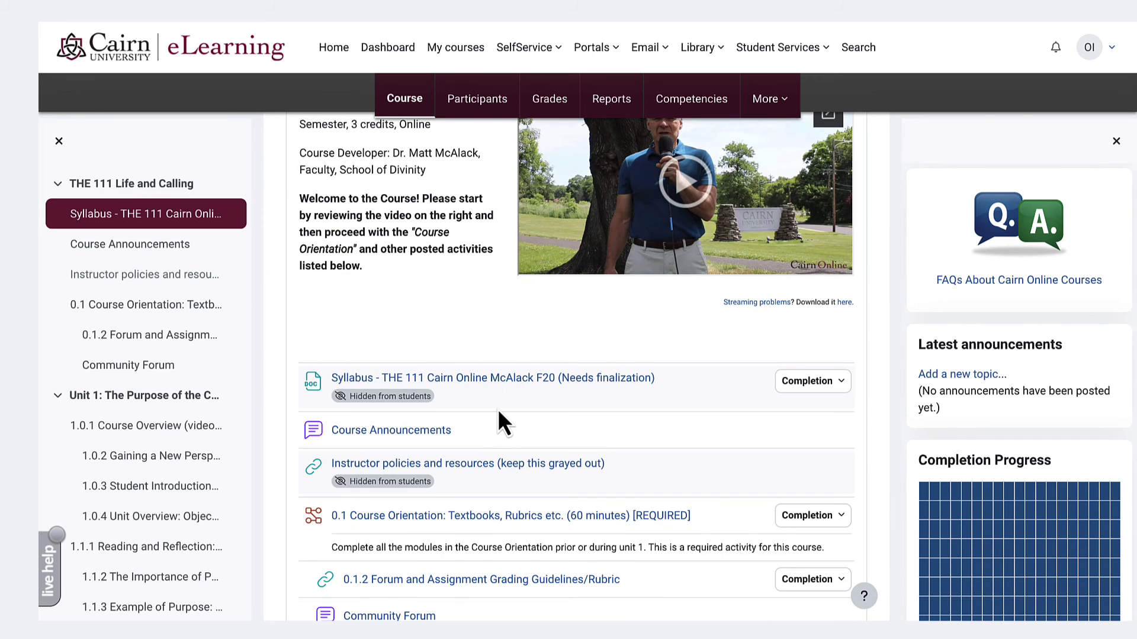
scroll(499, 413, "down", 7)
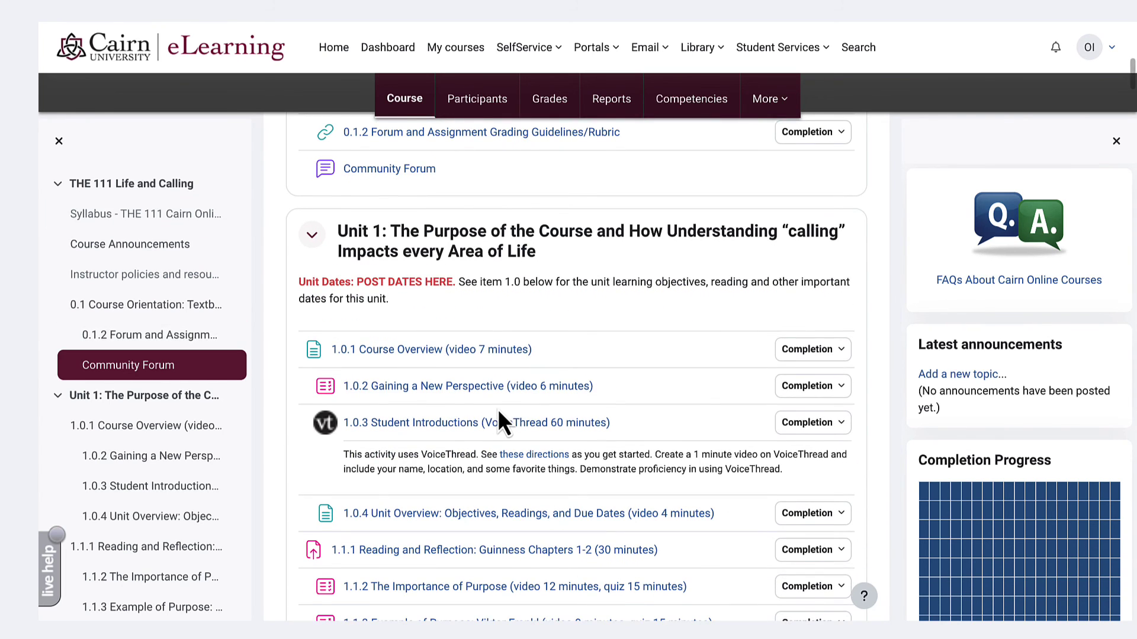
scroll(499, 413, "down", 3)
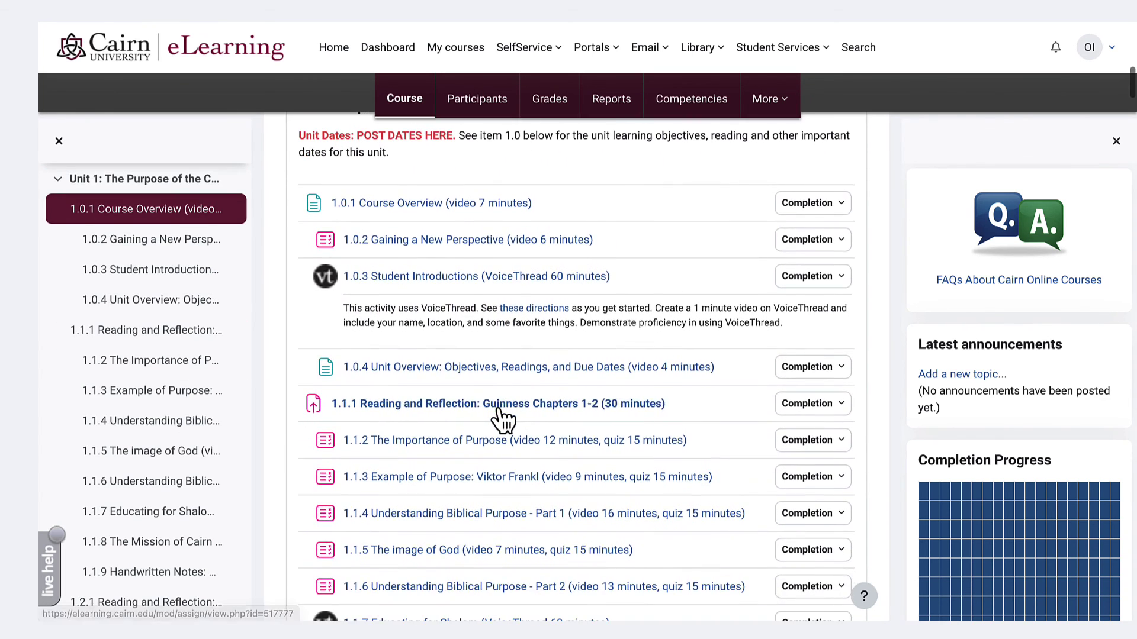
Step: Review the course page's remaining Unit 1 activities and continue through Units 2 and 3 to the start of Unit 4
scroll(503, 419, "down", 15)
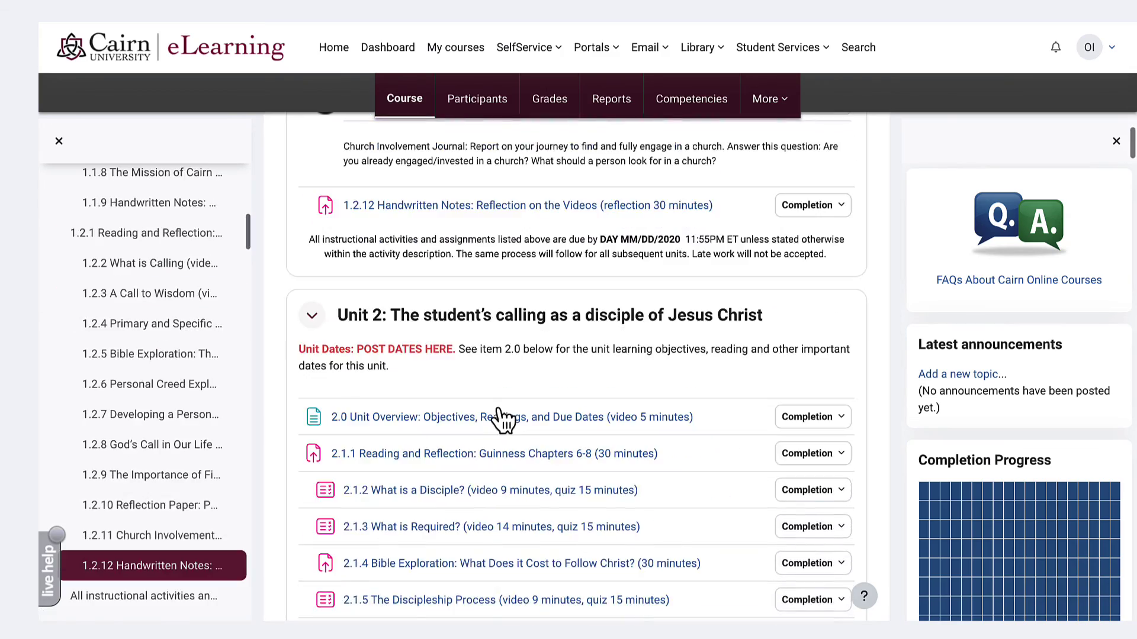
scroll(502, 419, "down", 6)
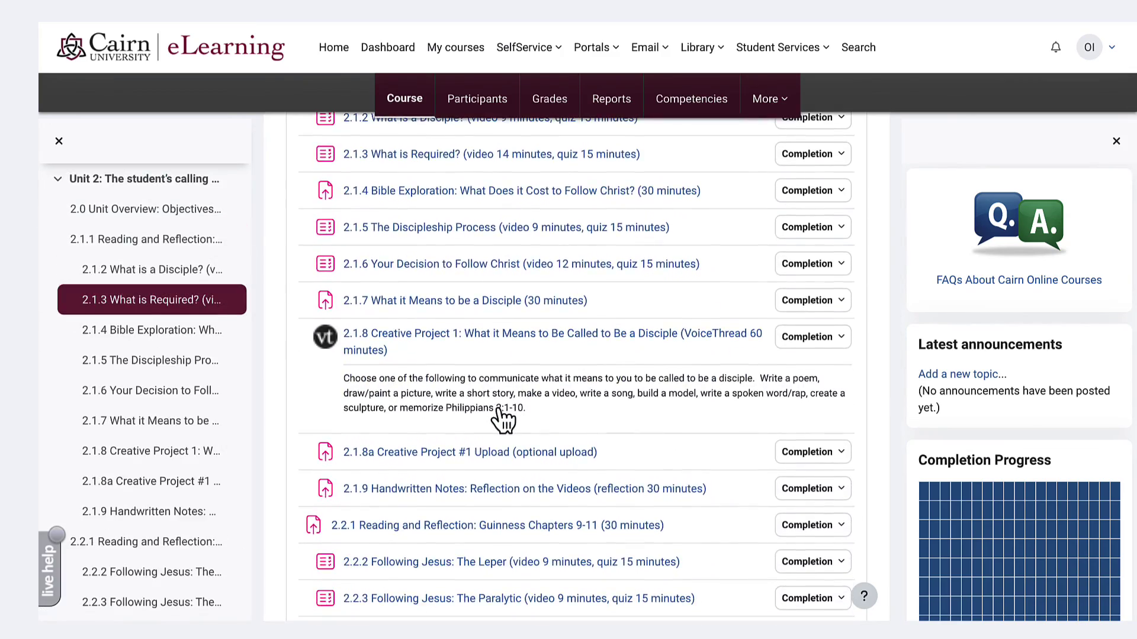
scroll(500, 413, "down", 10)
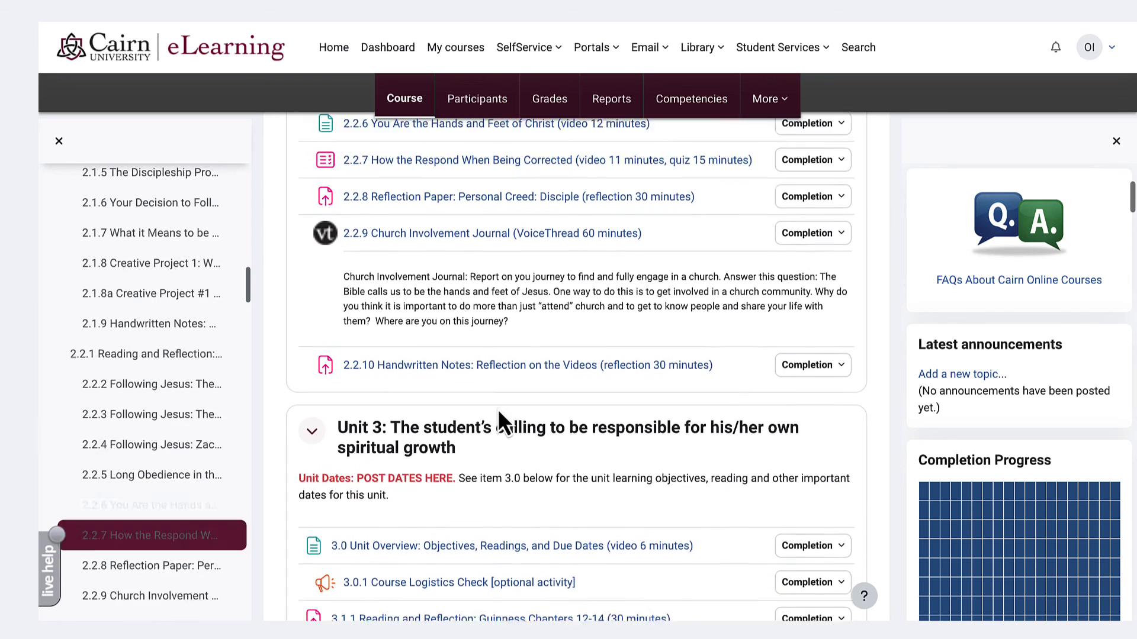
scroll(497, 408, "down", 20)
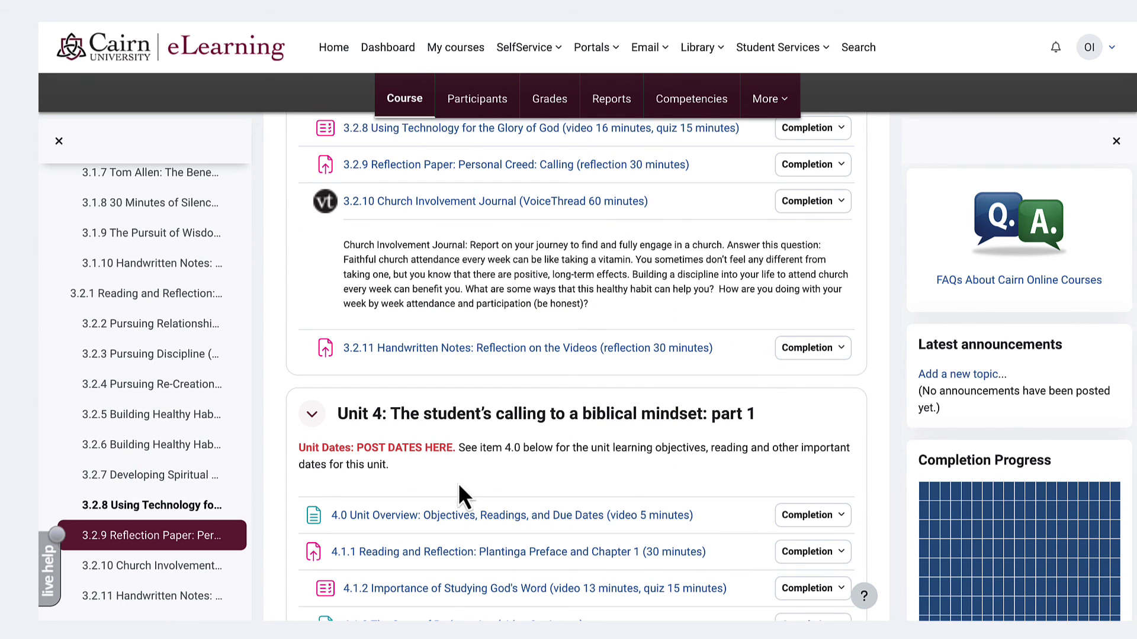
Step: Examine the Completion Progress and Activities blocks beside the course content, plus the first Unit 4 activities
scroll(1039, 476, "down", 1)
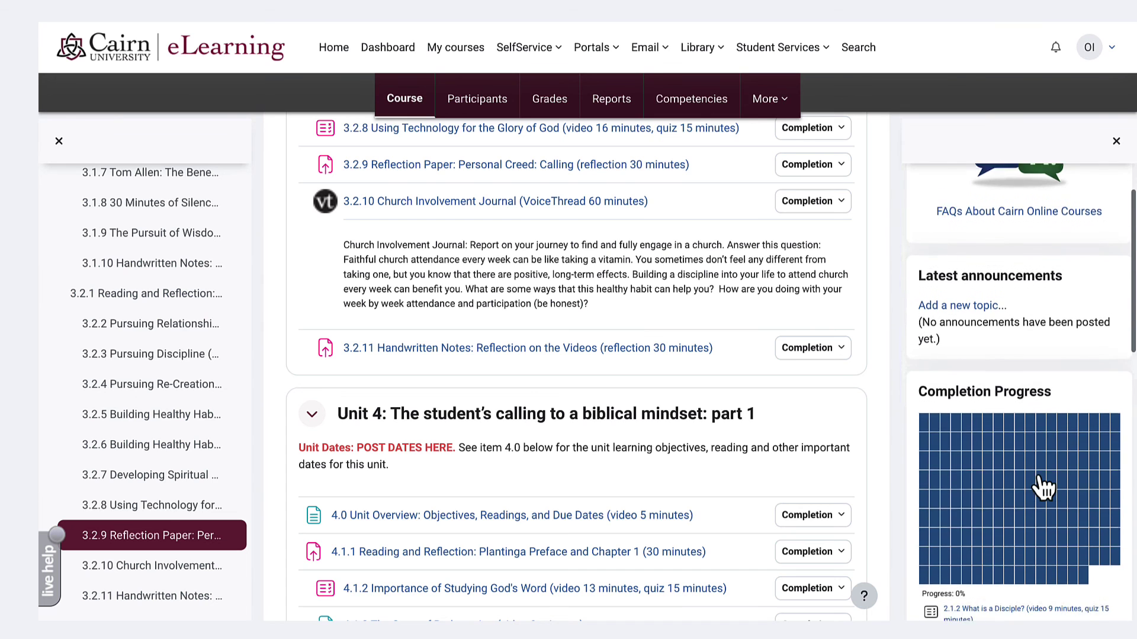
scroll(1043, 486, "down", 3)
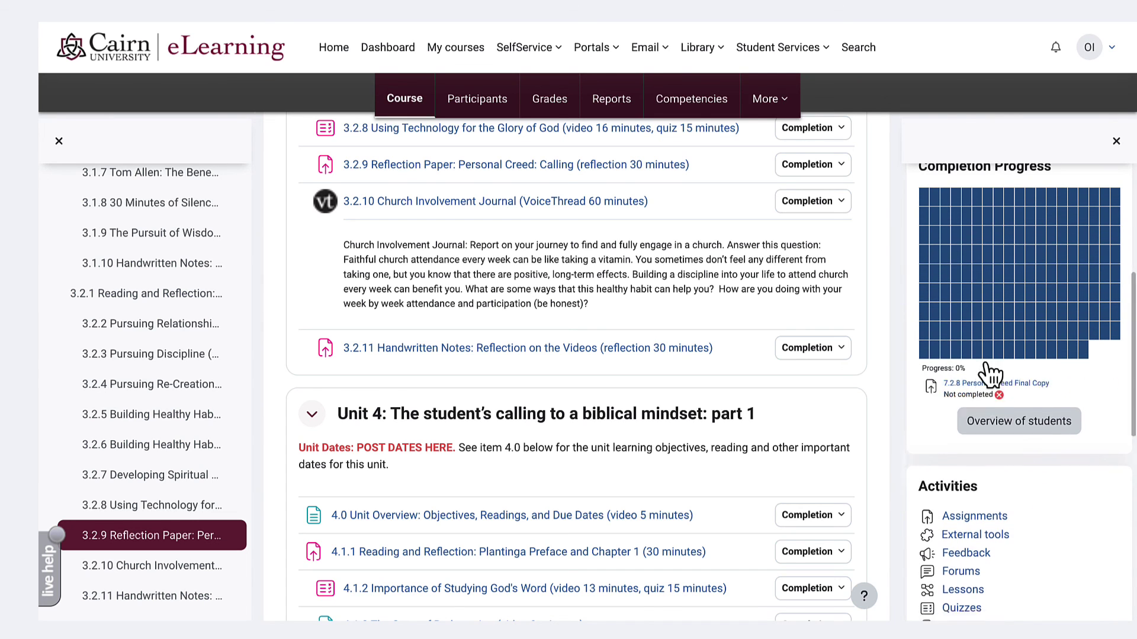
scroll(705, 492, "down", 2)
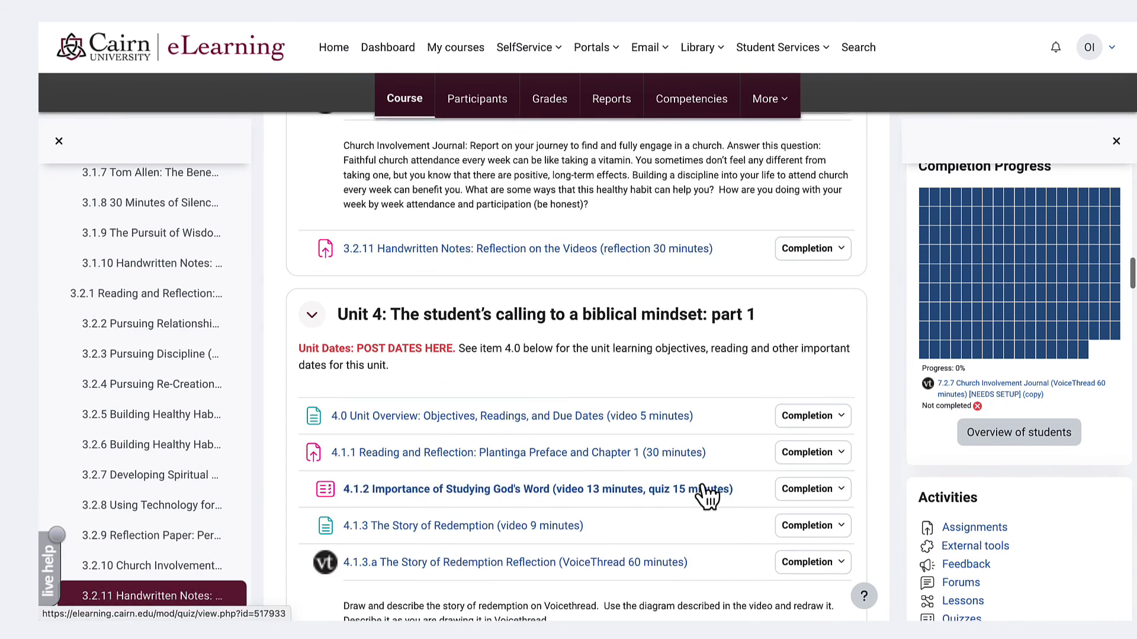